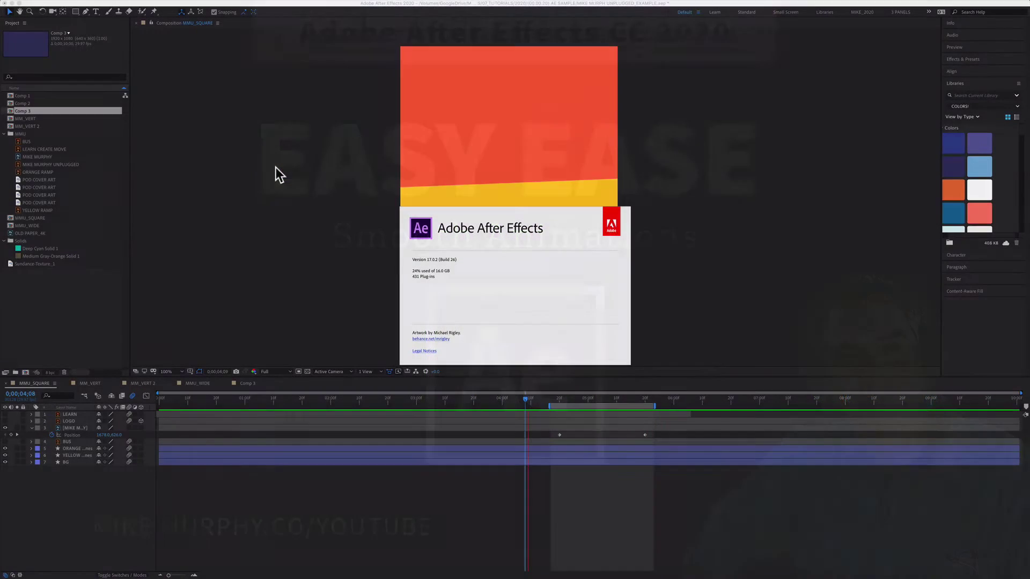
Dismiss the About After Effects splash to reveal the MMU_SQUARE composition
click(417, 225)
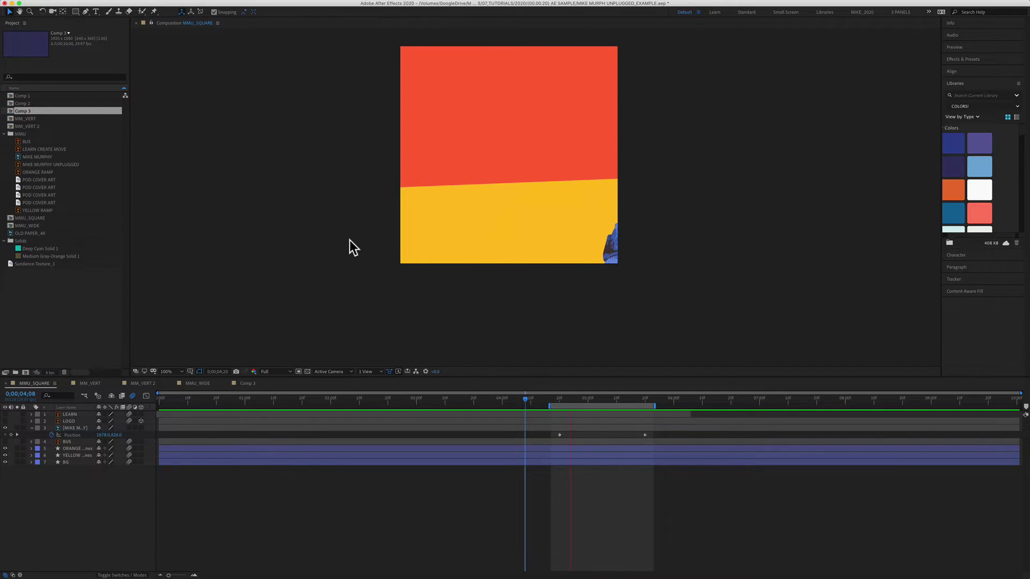
click(731, 529)
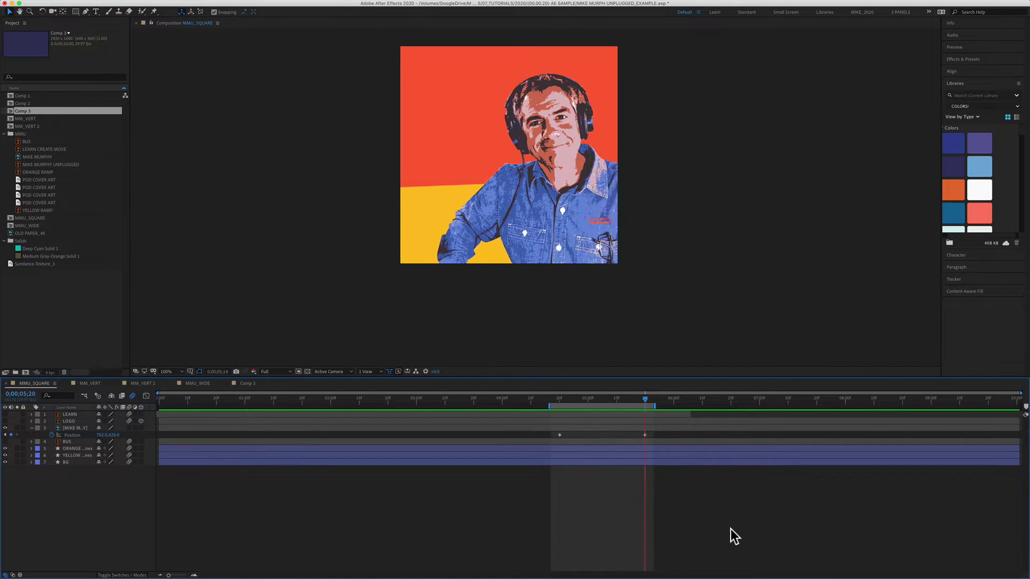
key(k)
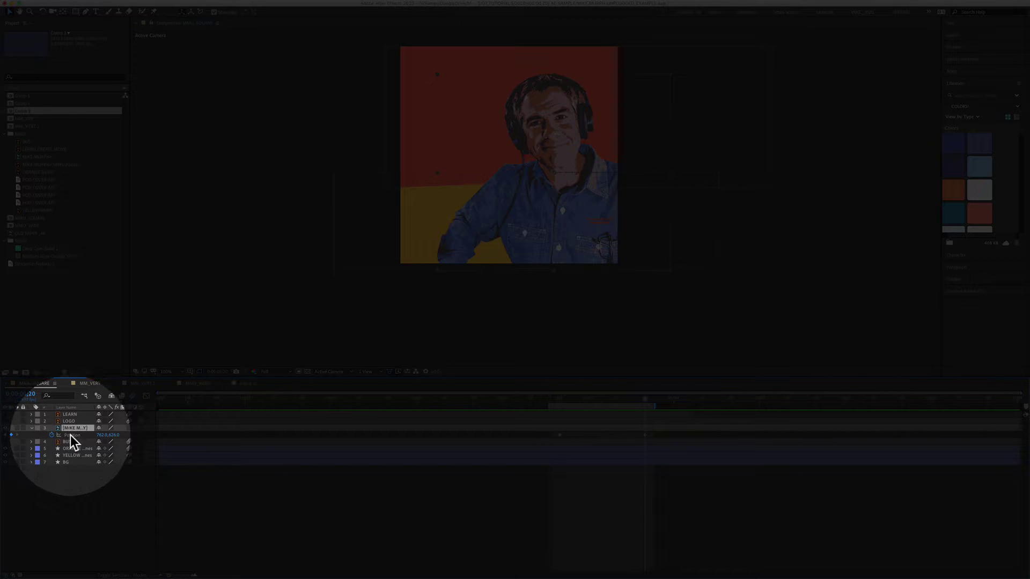
key(p)
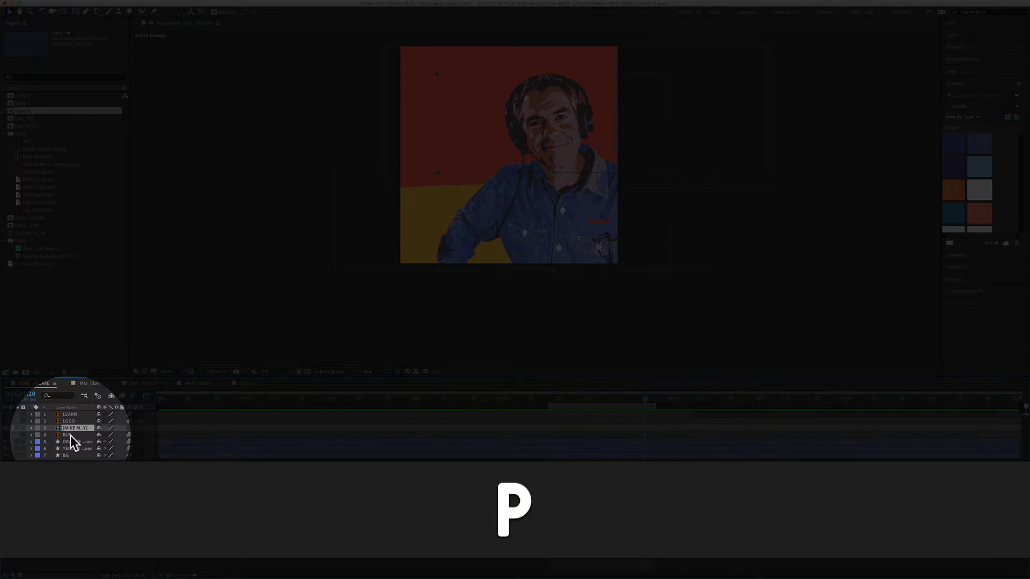
key(p)
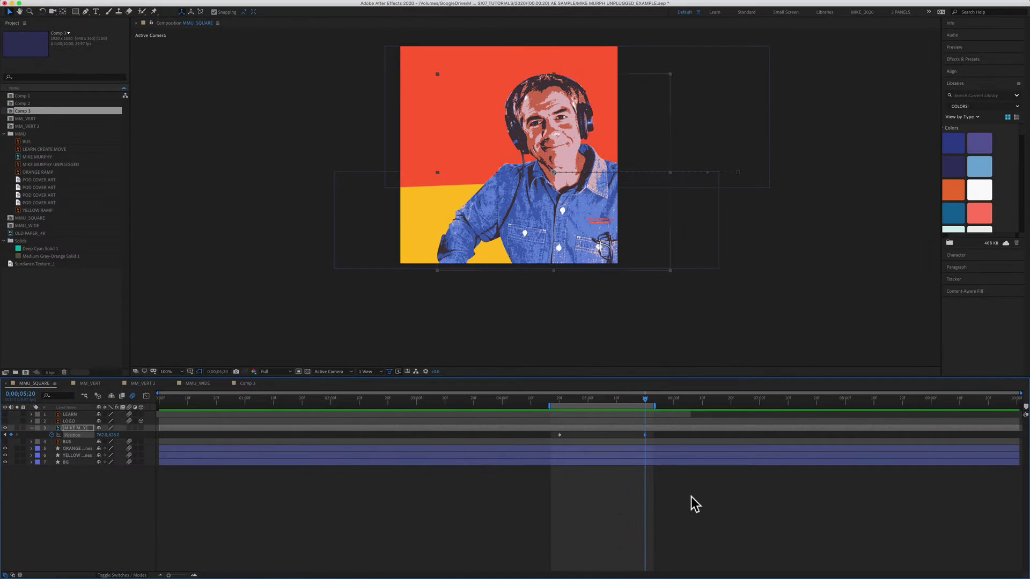
drag(644, 399, 558, 407)
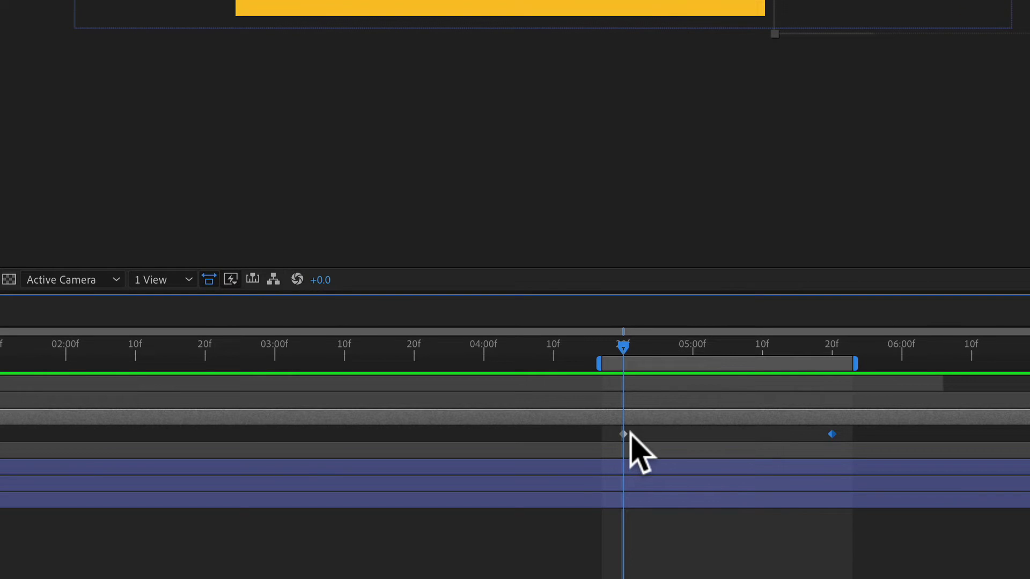
key(ctrl+shift+a)
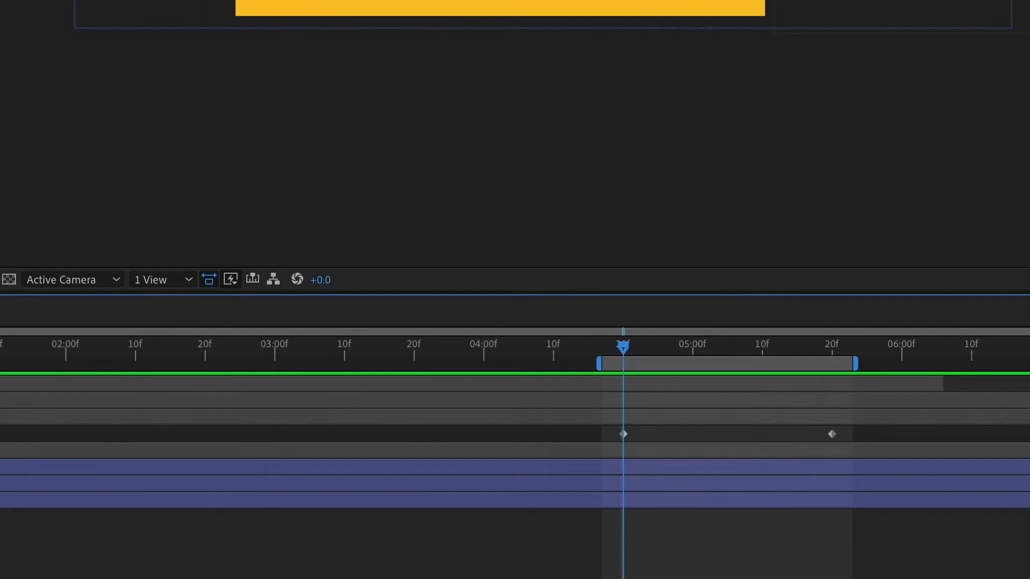
key(space)
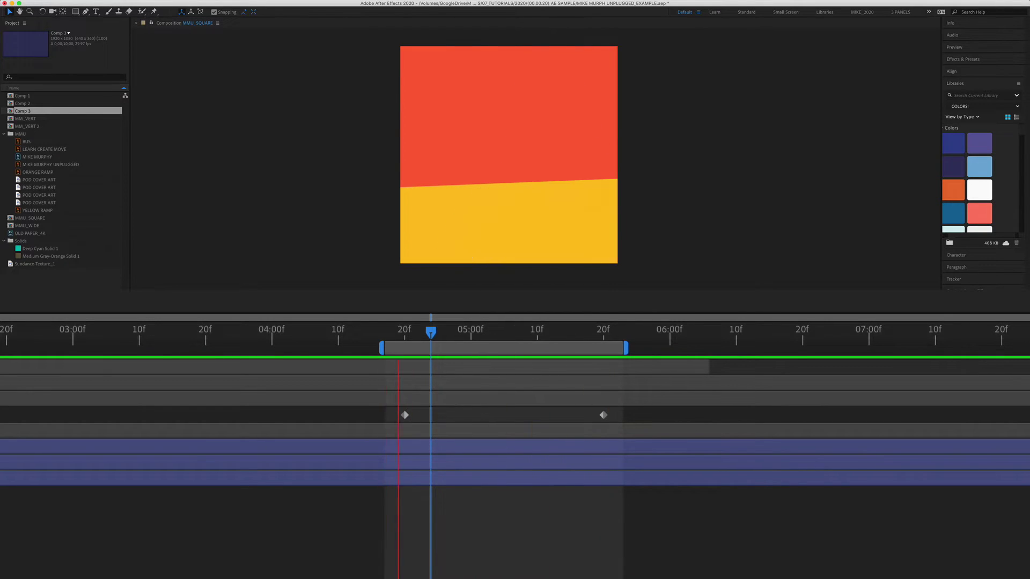
Stop playback and apply Keyframe Assistant > Easy Ease to both Position keyframes of the portrait layer
key(space)
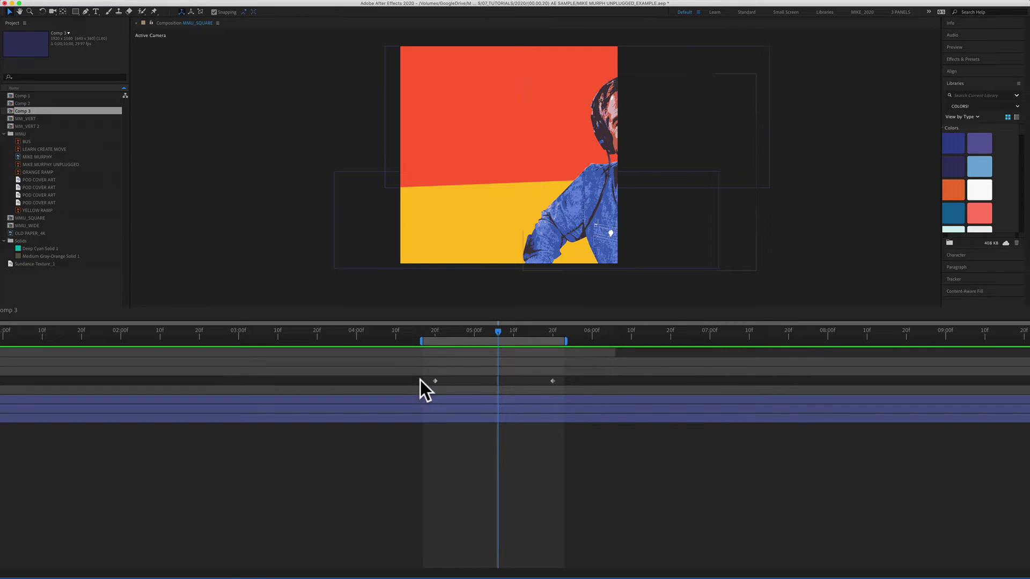
drag(421, 377, 564, 384)
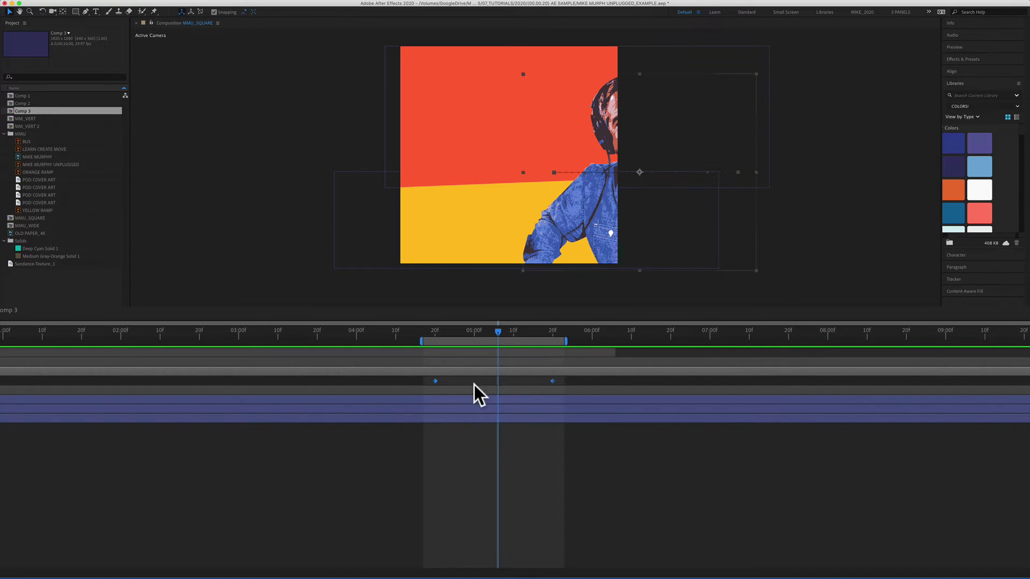
right_click(435, 381)
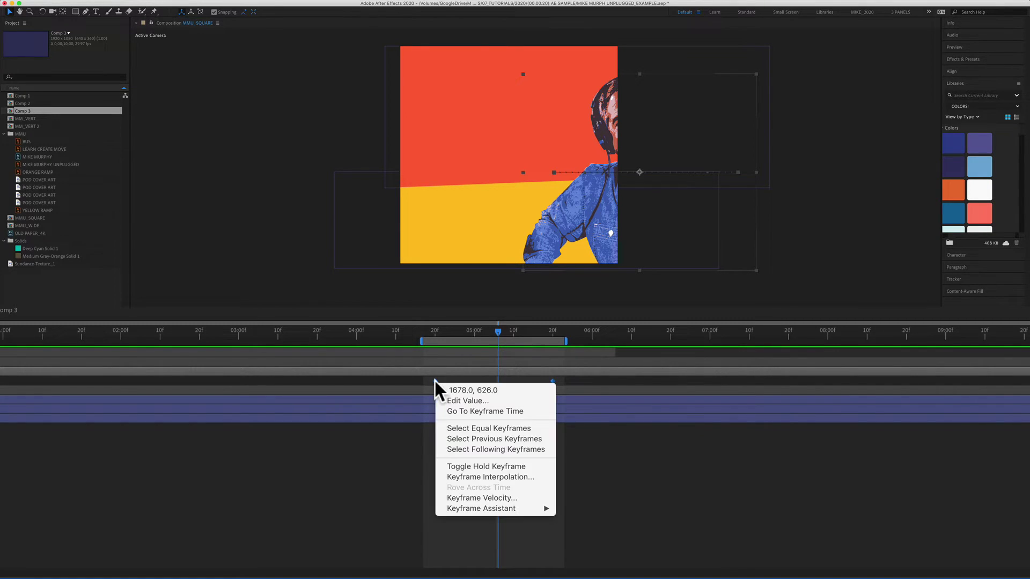
mouse_move(489, 508)
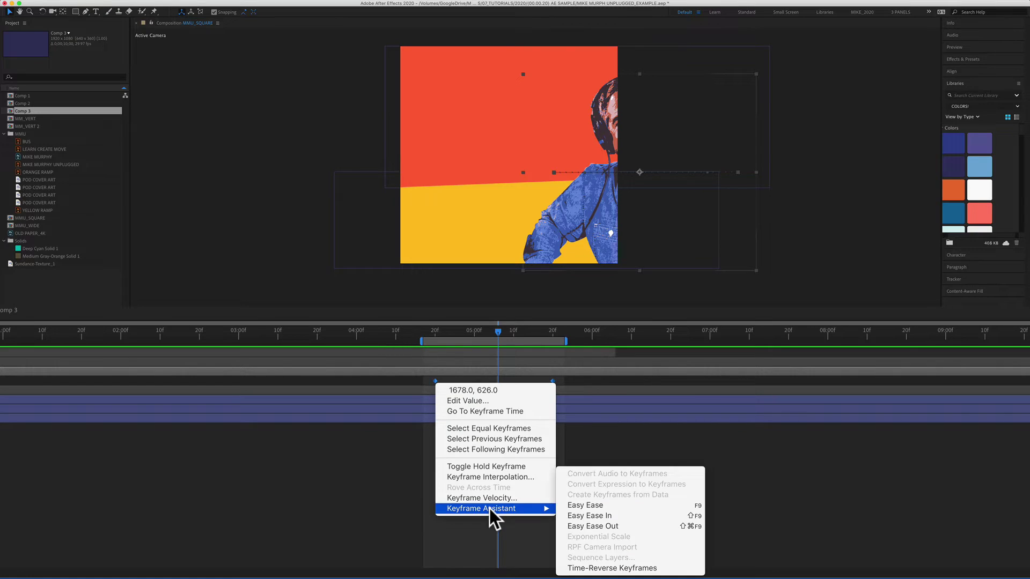
click(571, 506)
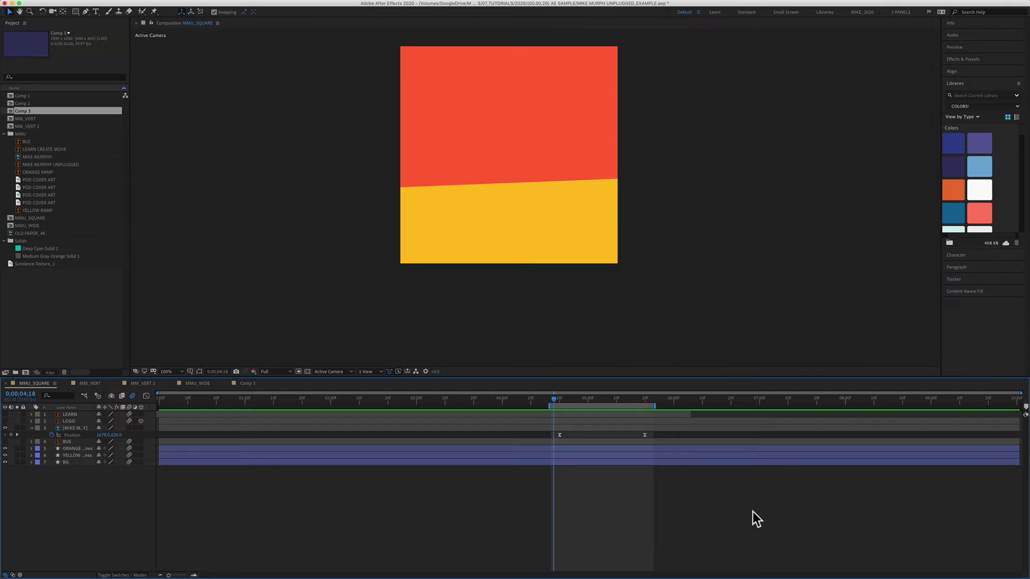
Play a preview of the figure's eased slide-in from the right, then stop it
key(space)
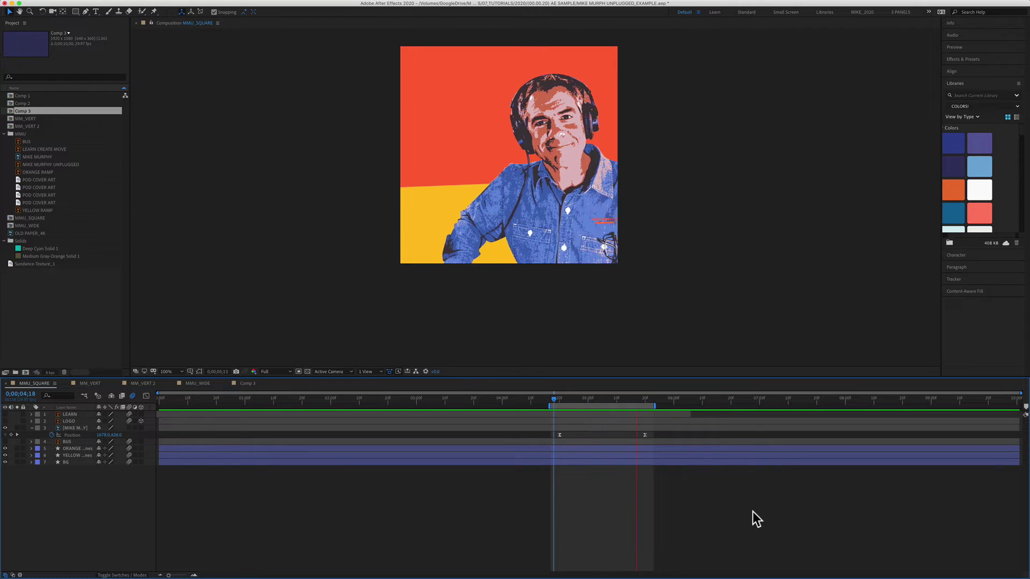
key(space)
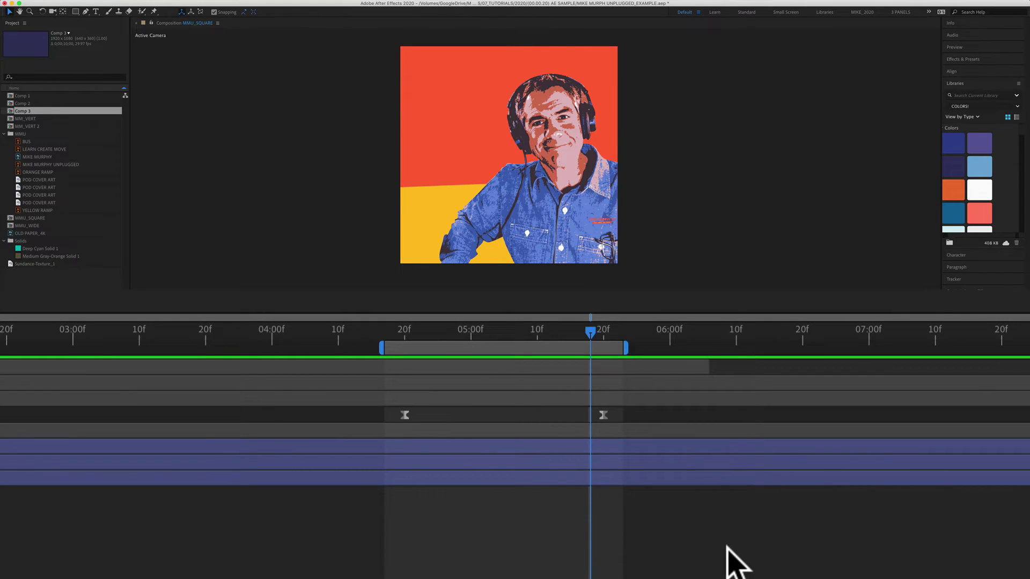
key(ctrl+z)
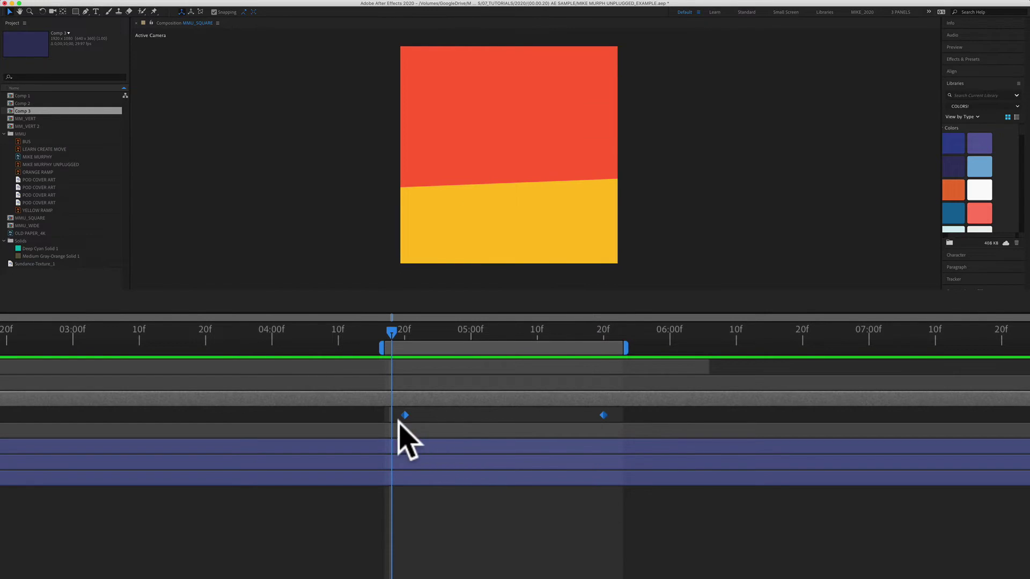
click(782, 566)
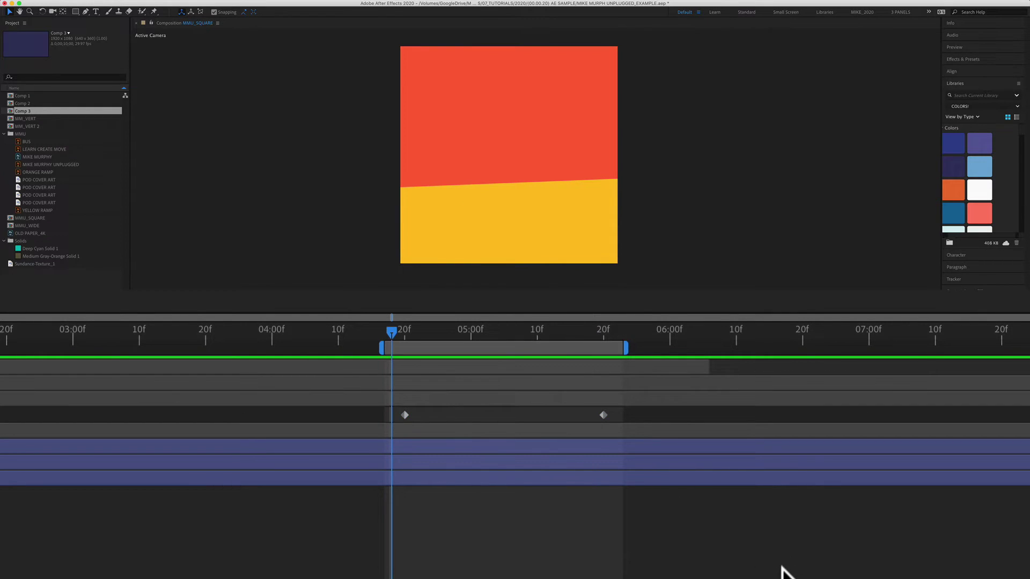
key(space)
key(space)
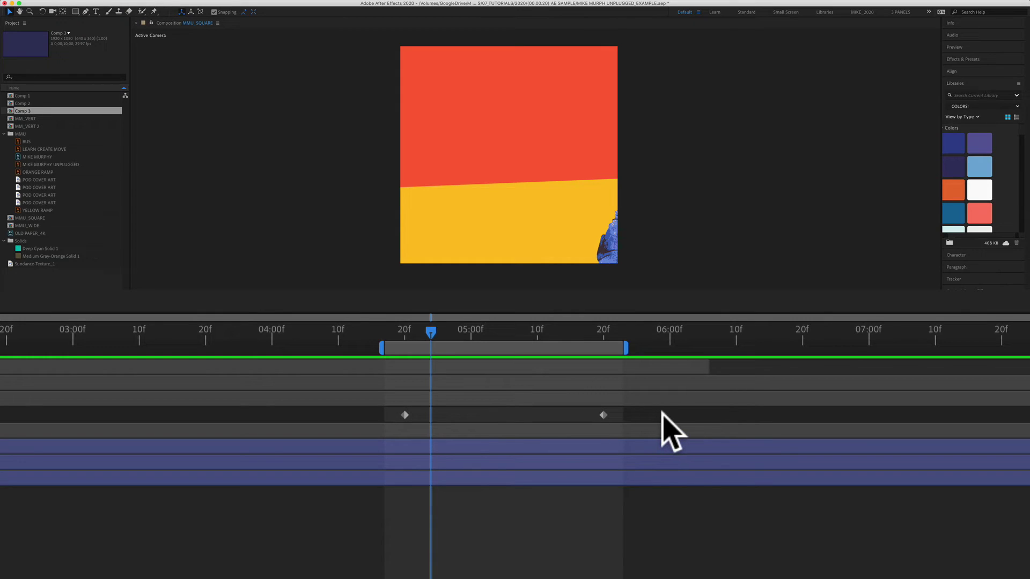
drag(662, 414, 374, 415)
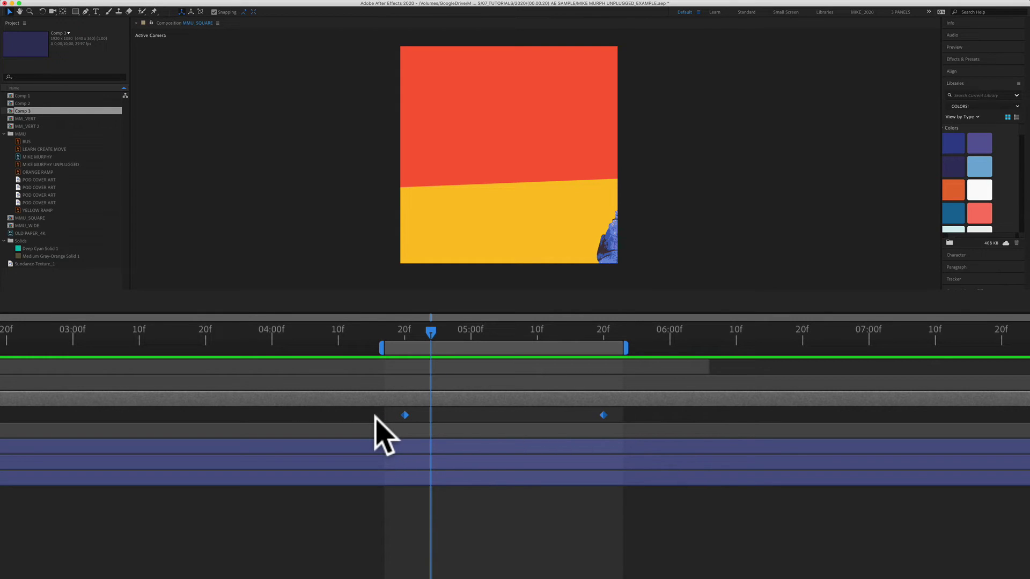
key(F9)
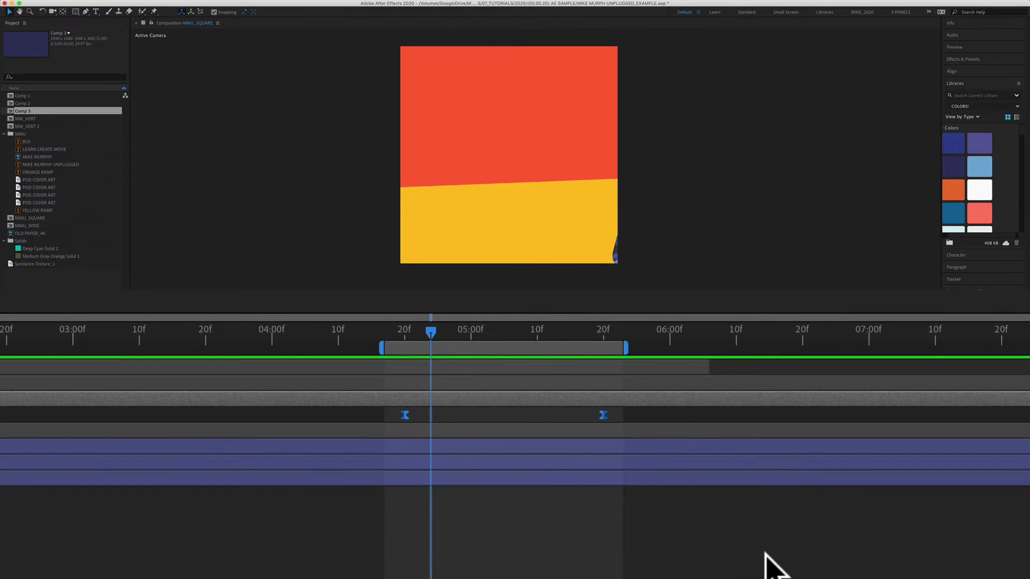
click(766, 555)
key(space)
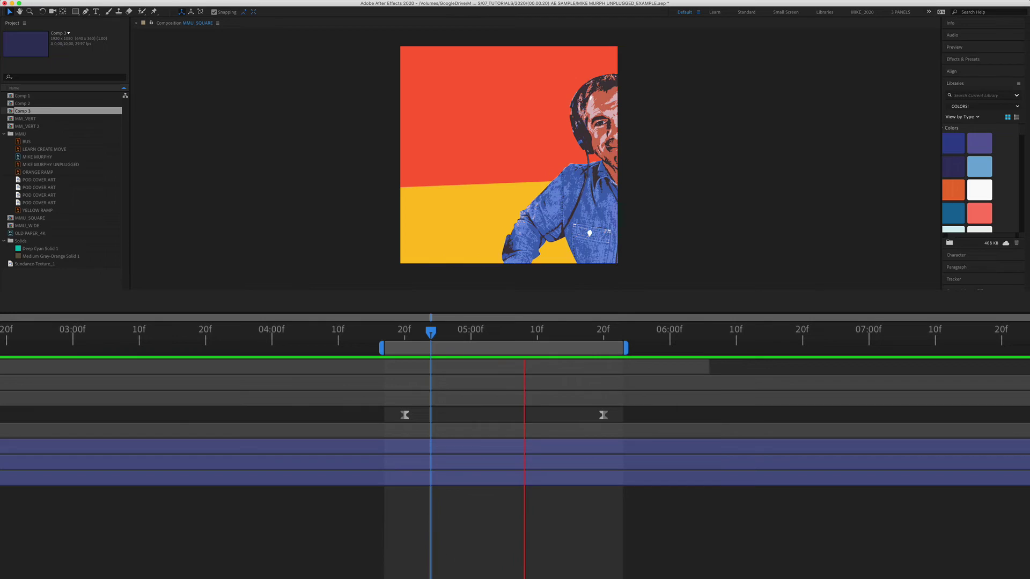
key(super+z)
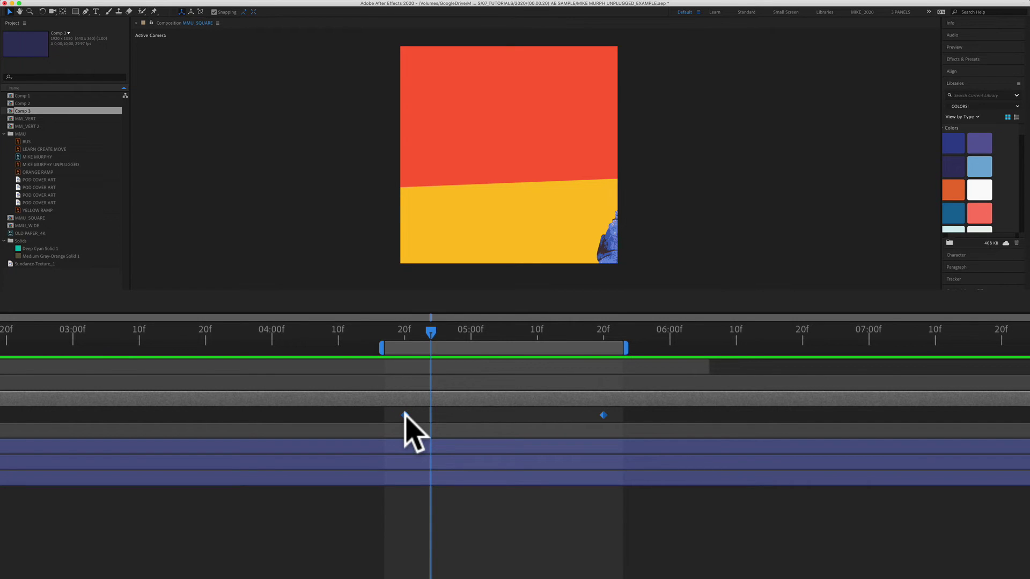
key(shift+F9)
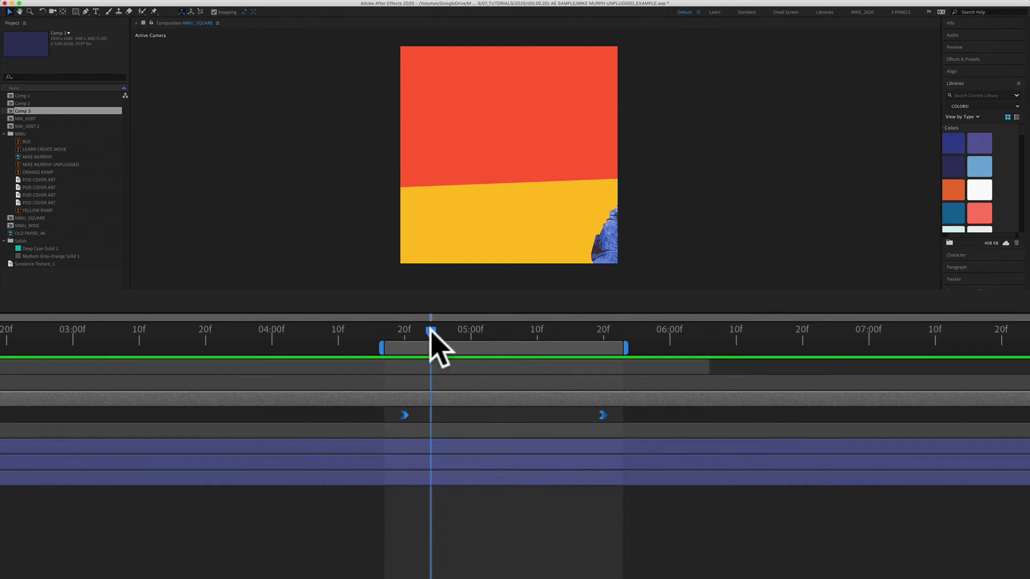
drag(431, 333, 338, 333)
key(space)
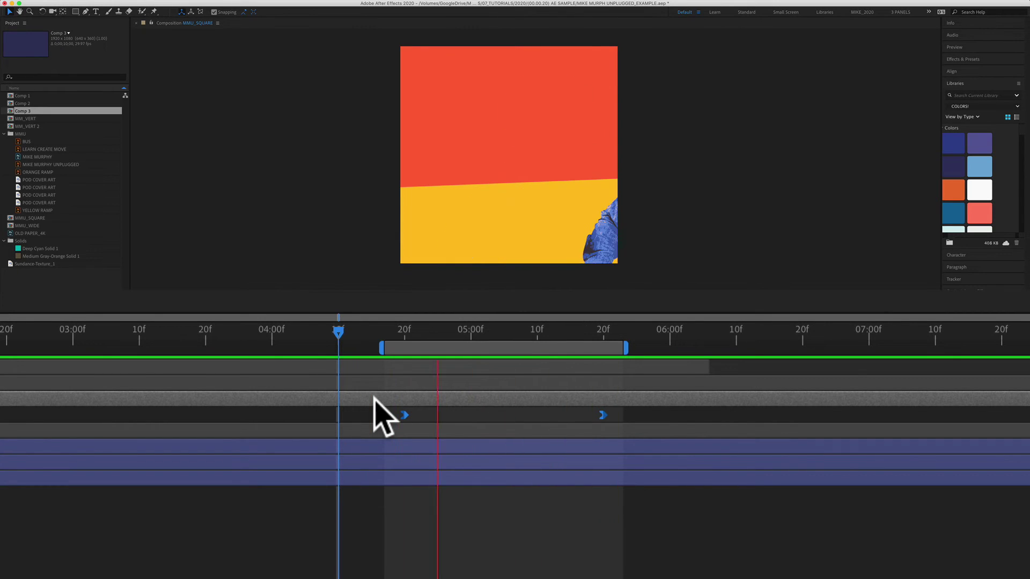
key(space)
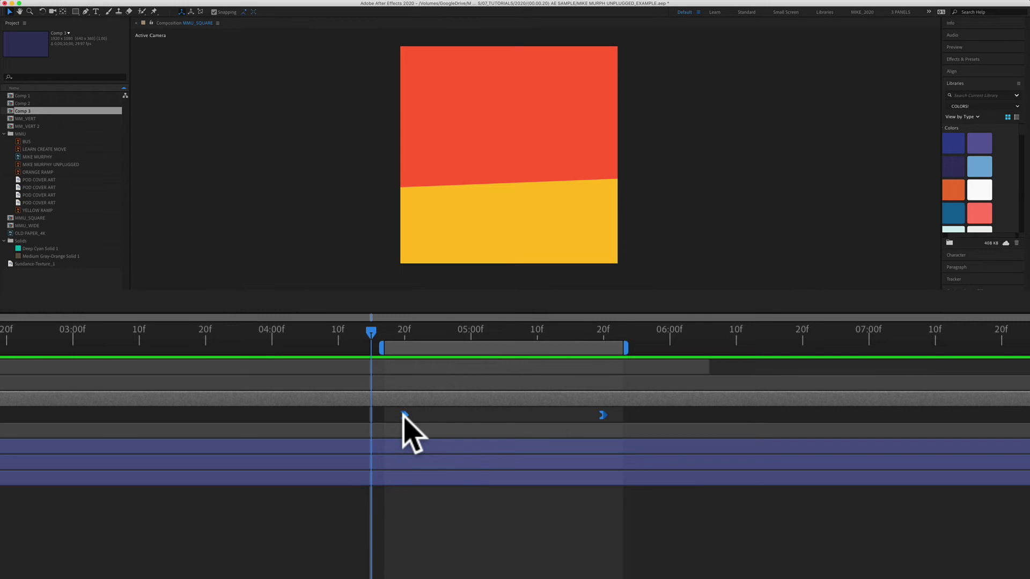
key(cmd+z)
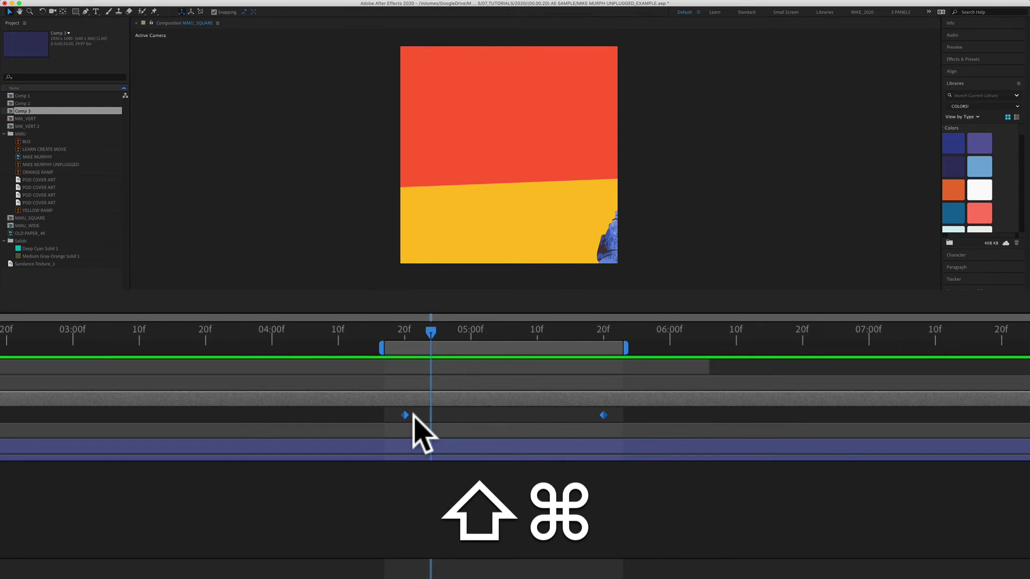
key(shift+super+F9)
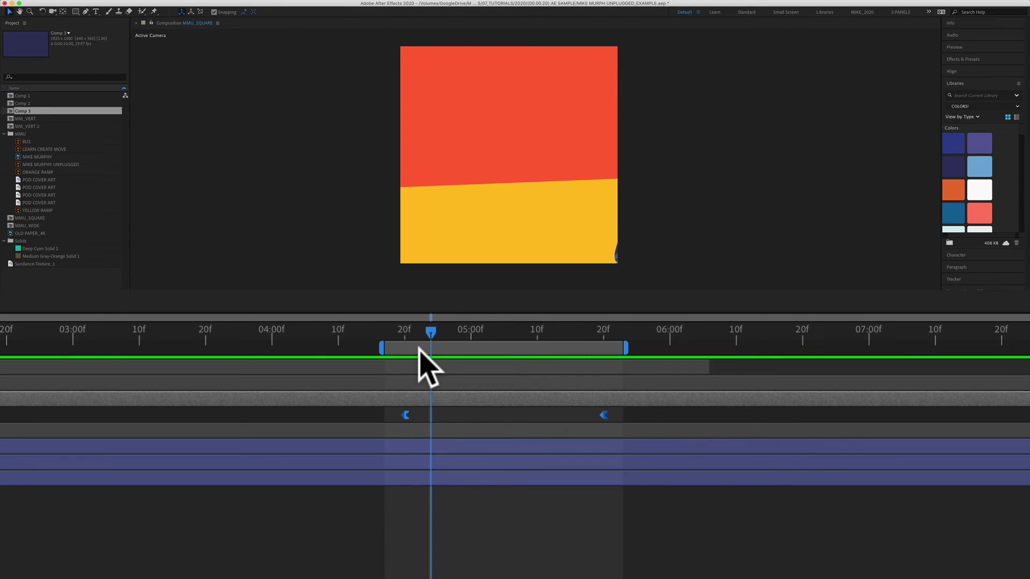
key(space)
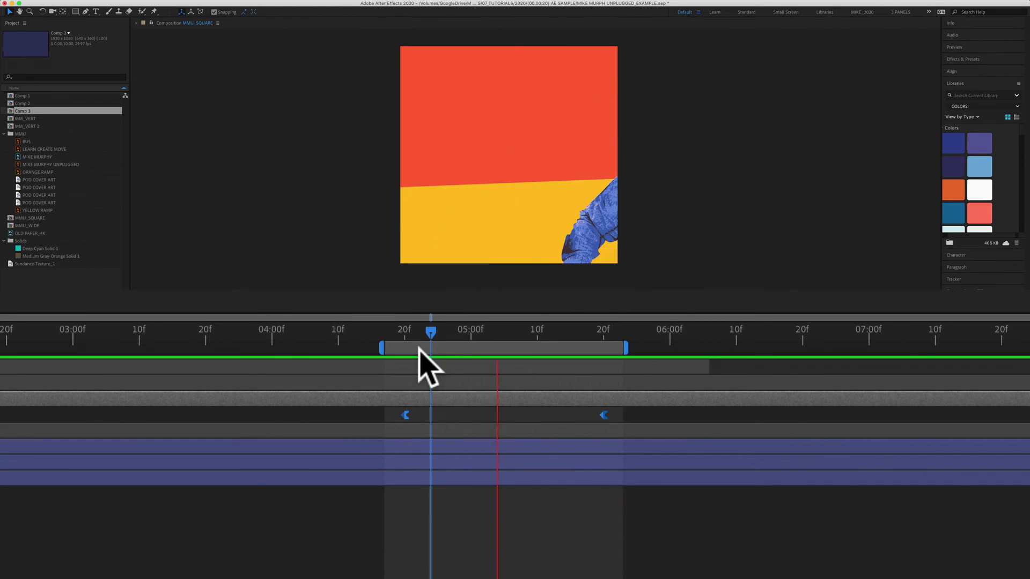
key(space)
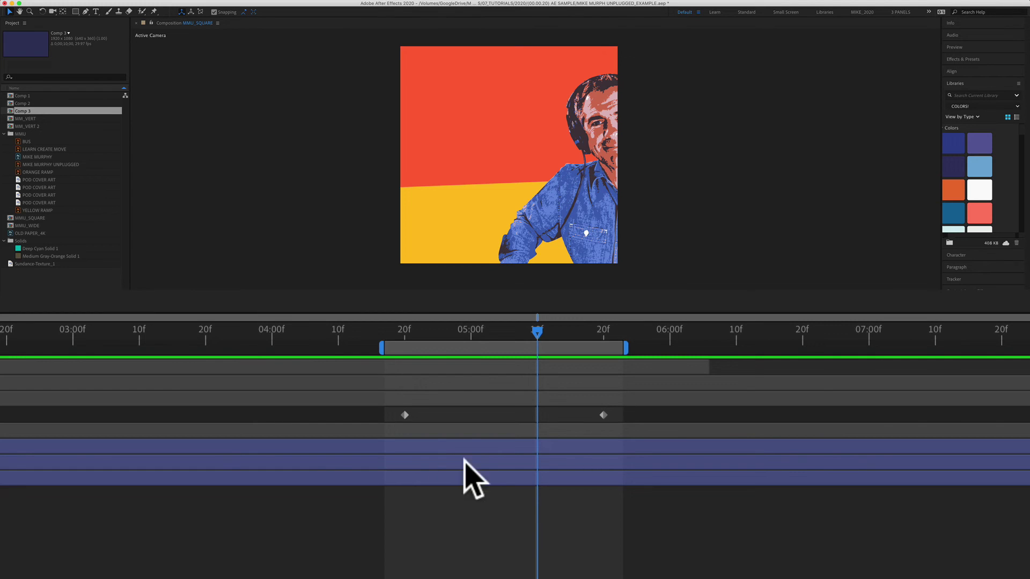
Reselect both Position keyframes, apply Easy Ease with F9 and undo it, then show the Keyframe Assistant submenu
drag(390, 411, 632, 426)
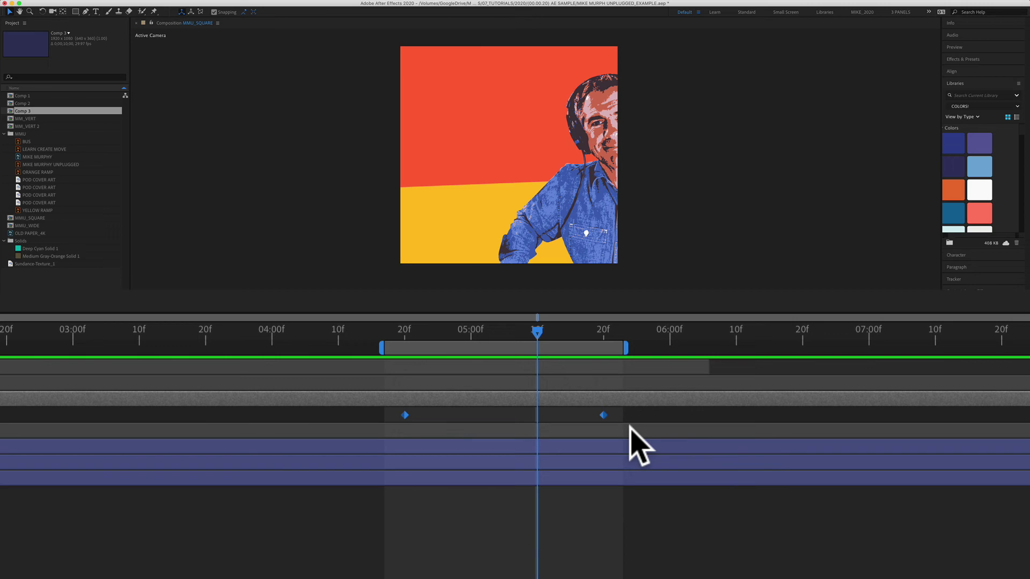
key(F9)
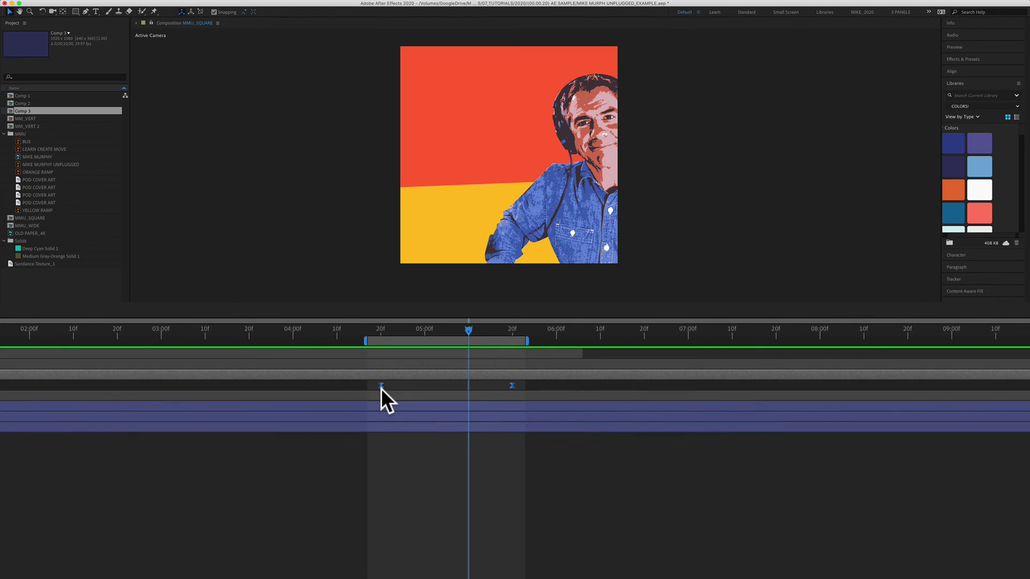
key(super+z)
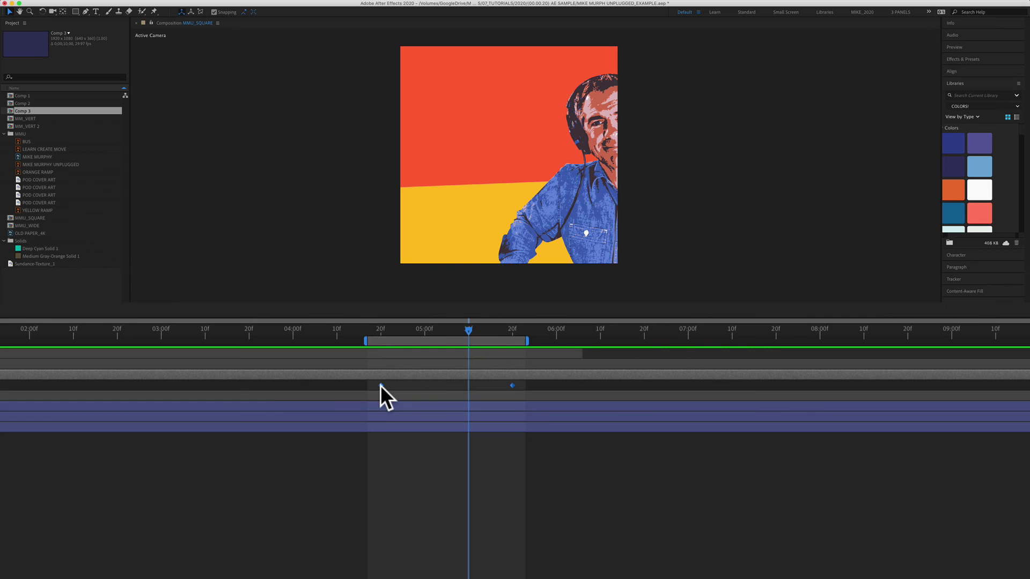
right_click(381, 385)
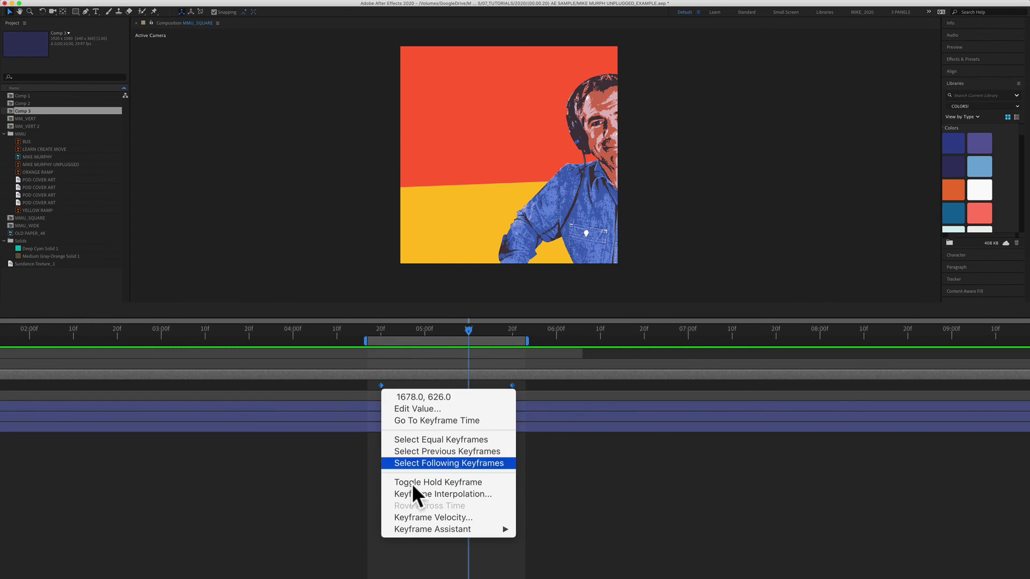
mouse_move(423, 531)
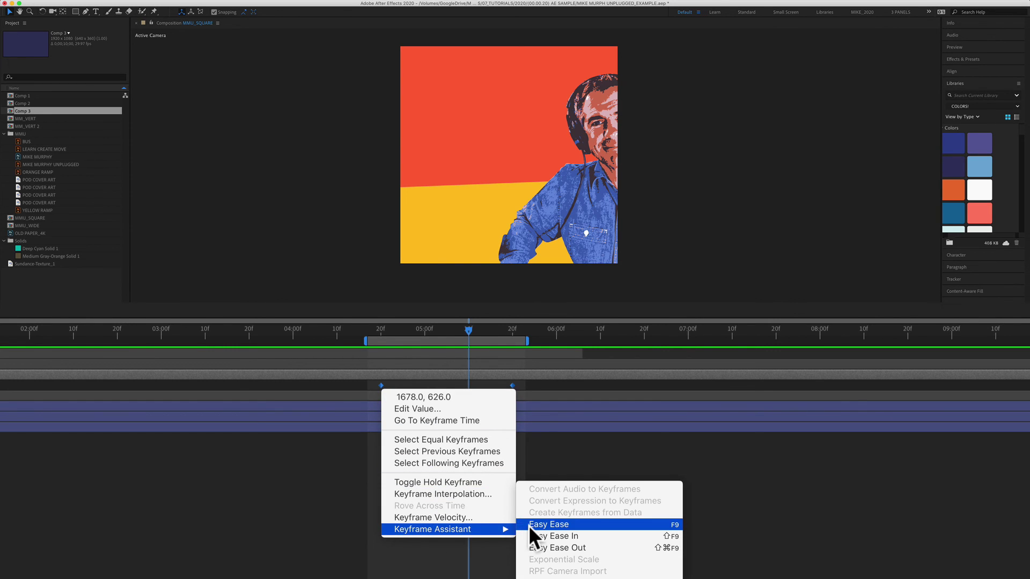